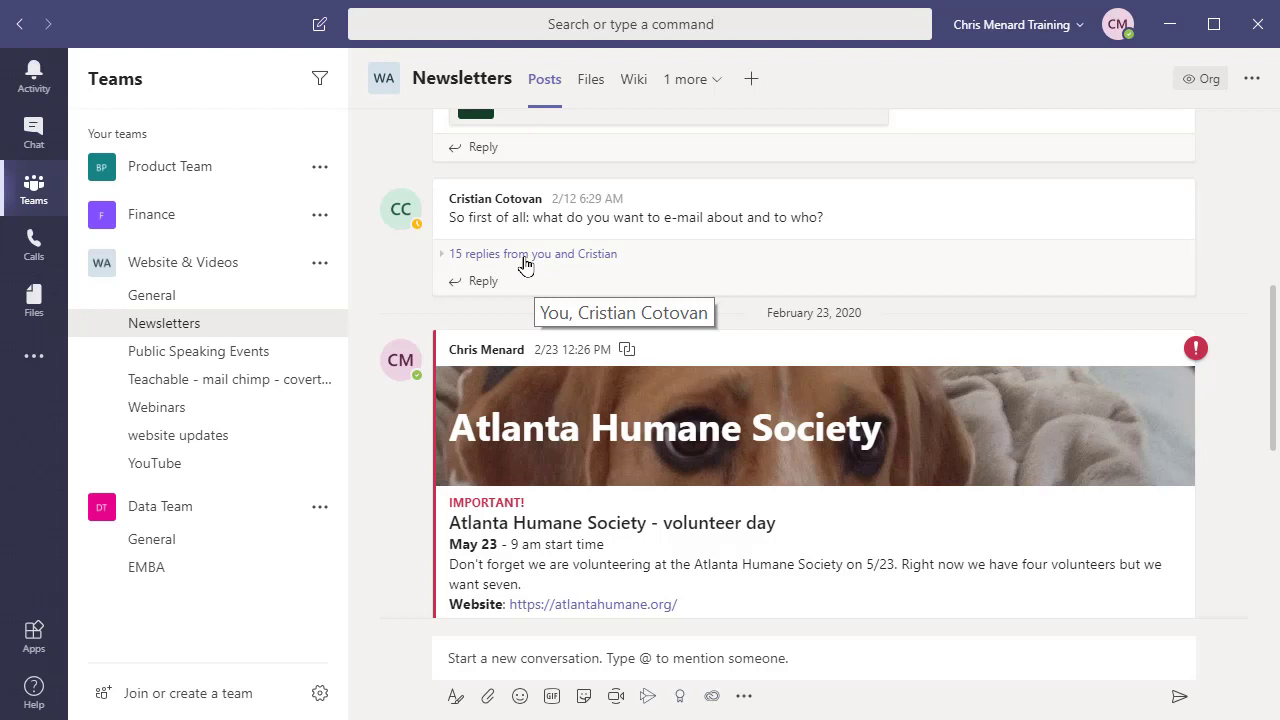
Open the More options menu on the Newsletters post asking what to e-mail about.
left_click(518, 262)
left_click(493, 256)
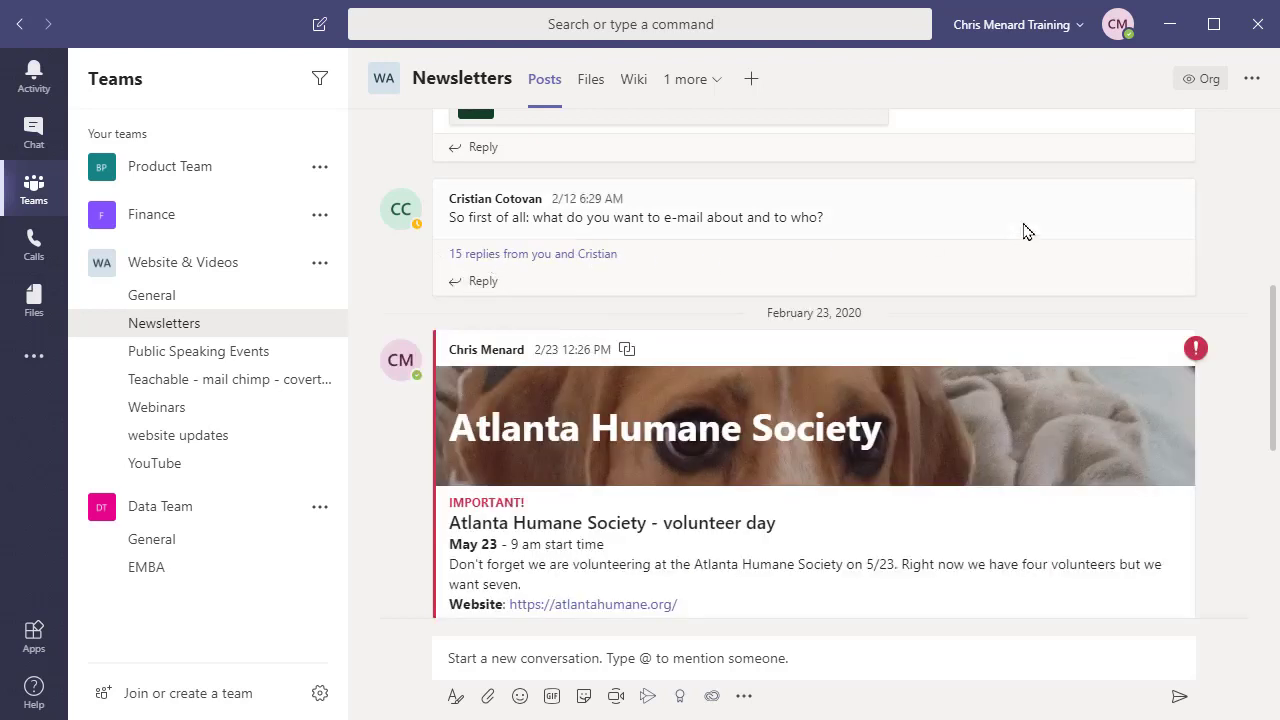
mouse_move(1165, 200)
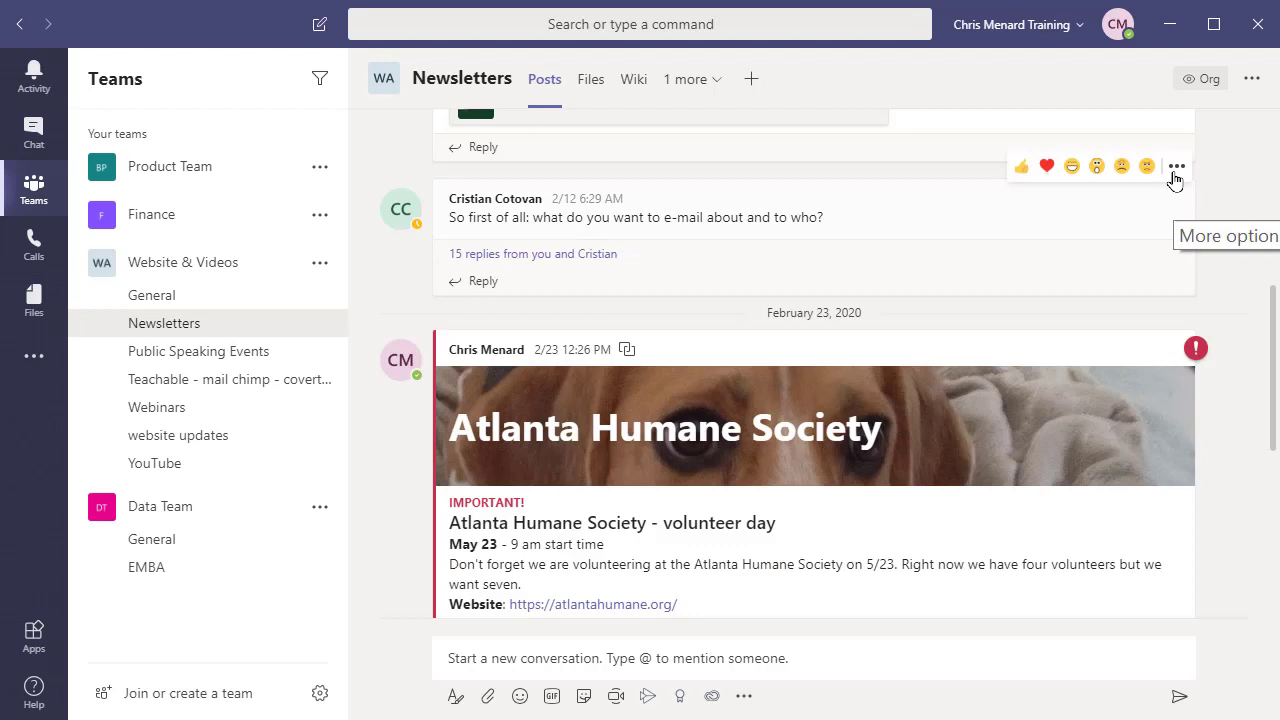
left_click(1176, 167)
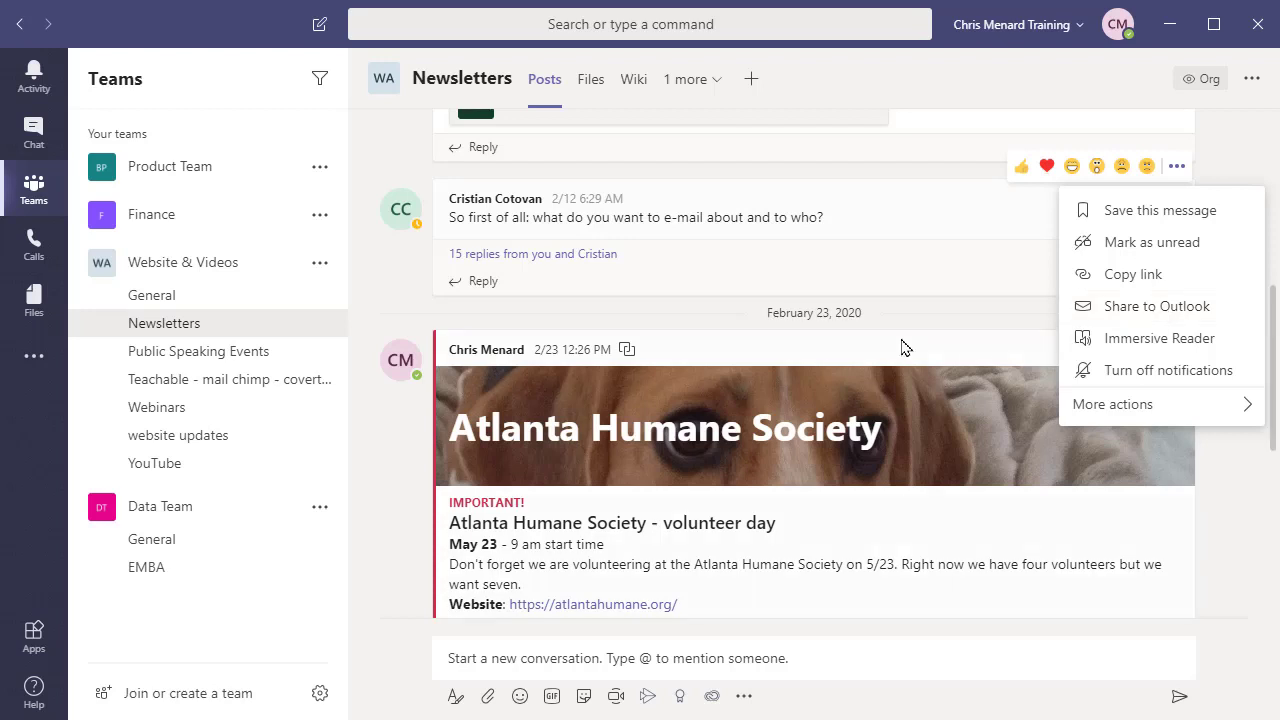
Share the Newsletters conversation to Outlook and add the suggested contact as the recipient.
left_click(1157, 310)
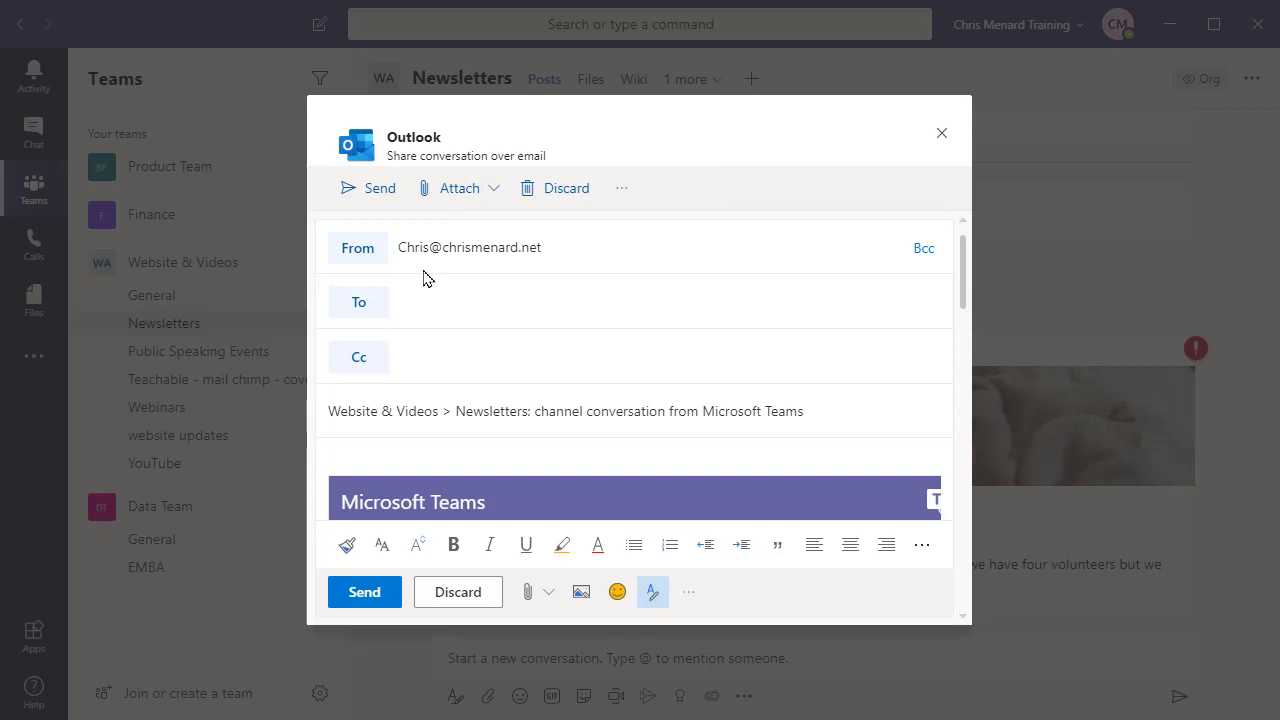
left_click(421, 306)
type("chris")
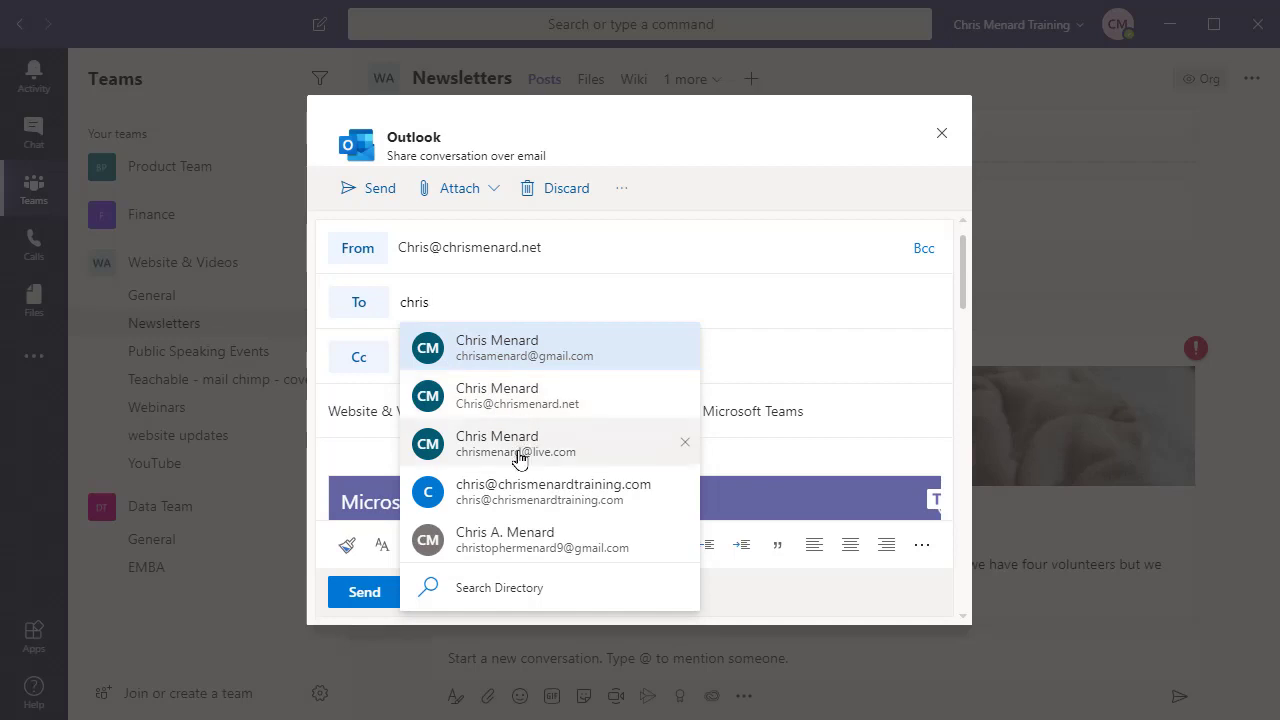
left_click(519, 459)
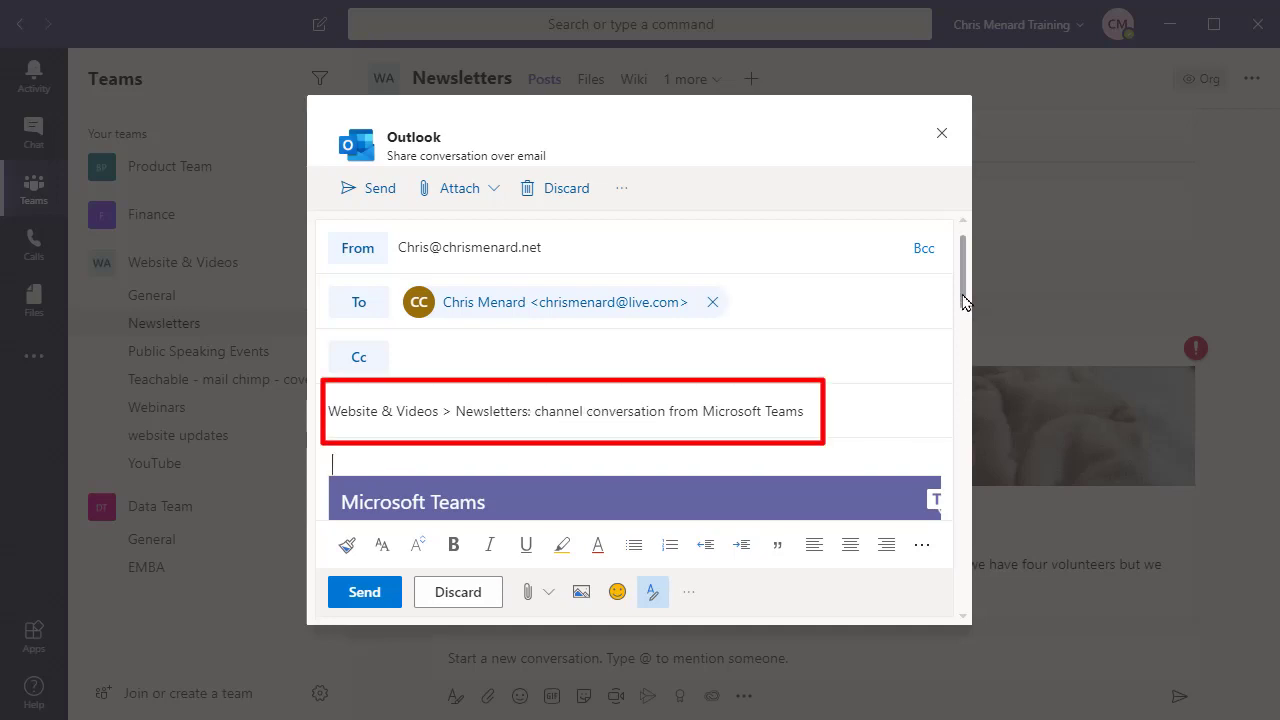
Write 'This is what we decided for the next newsletter.' as the email's opening line.
mouse_move(966, 300)
left_mouse_down()
mouse_move(960, 566)
mouse_move(949, 437)
mouse_move(966, 312)
mouse_move(483, 360)
mouse_move(447, 347)
left_mouse_up()
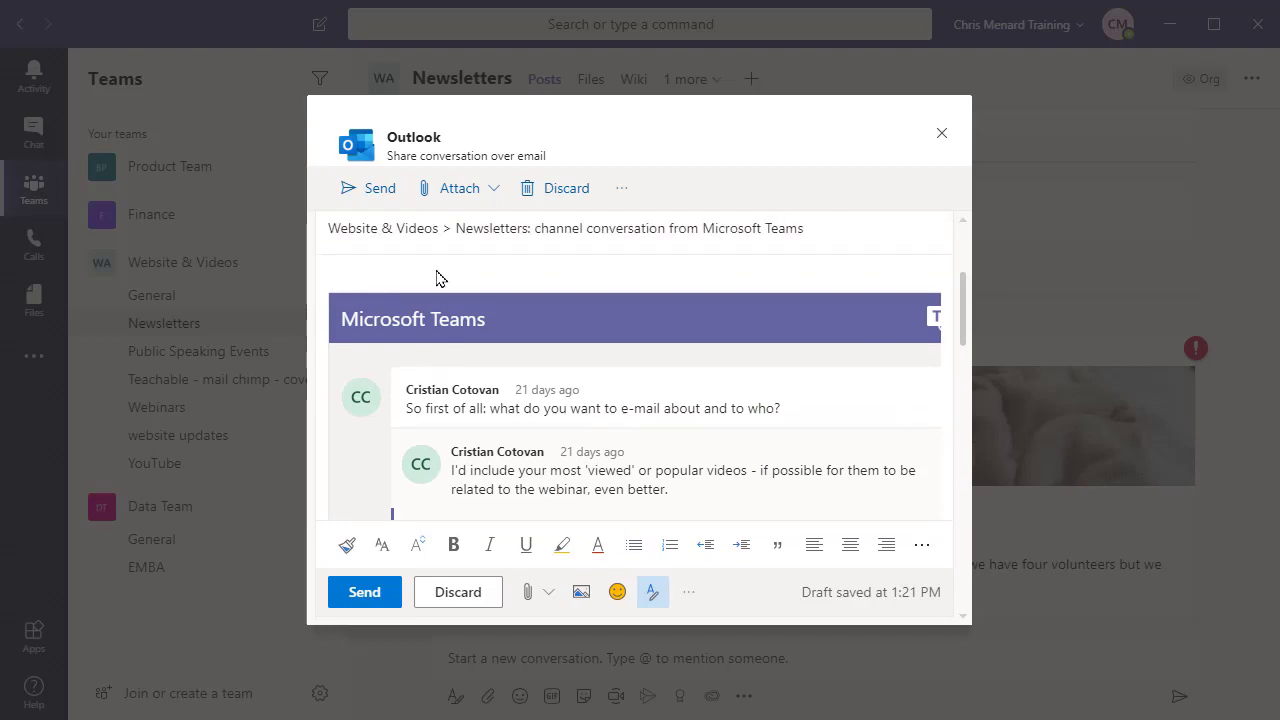
type("Wha")
key("BackSpace")
key("BackSpace")
type("This is what we decided")
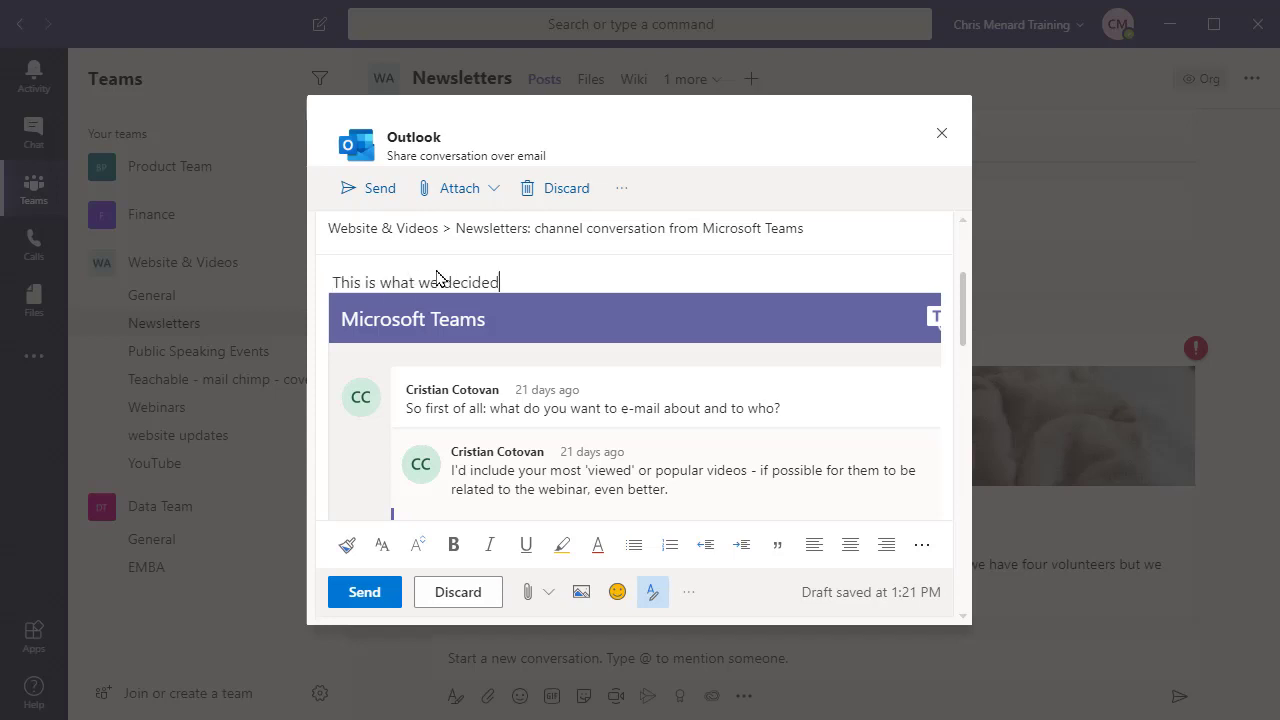
type(" for the next newsletter.")
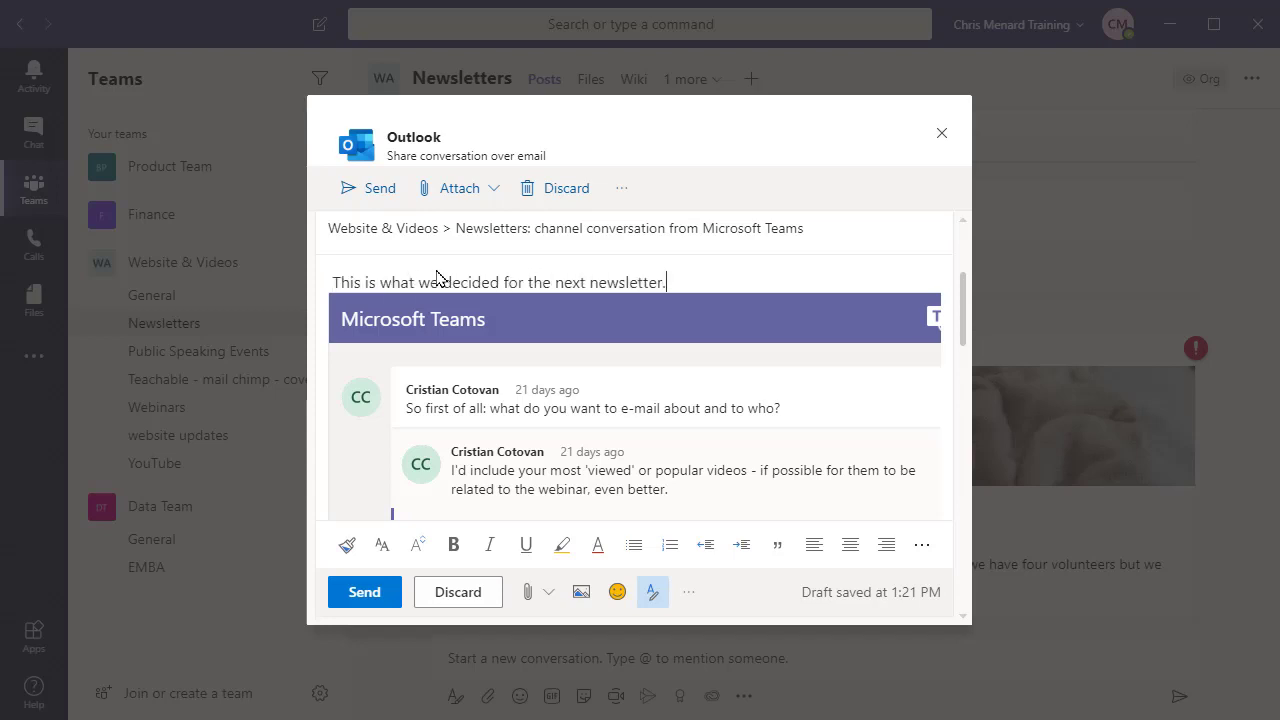
key("Return")
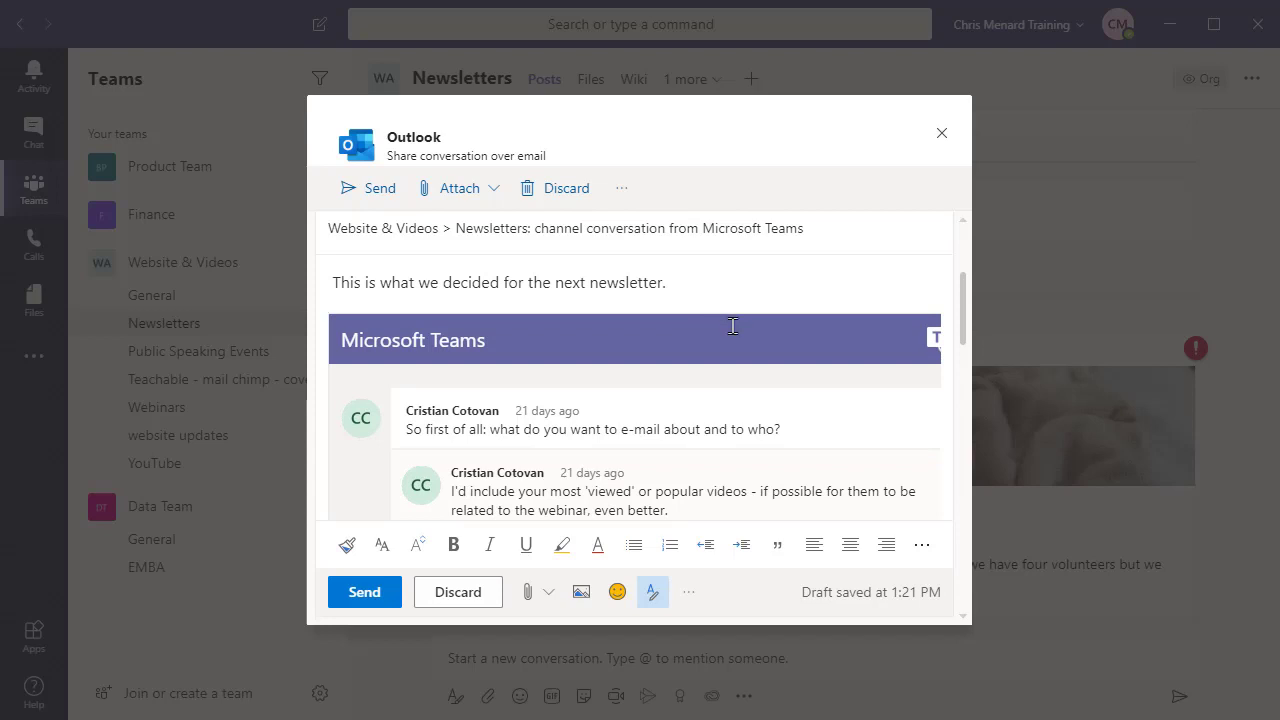
scroll(655, 320, "down", 1)
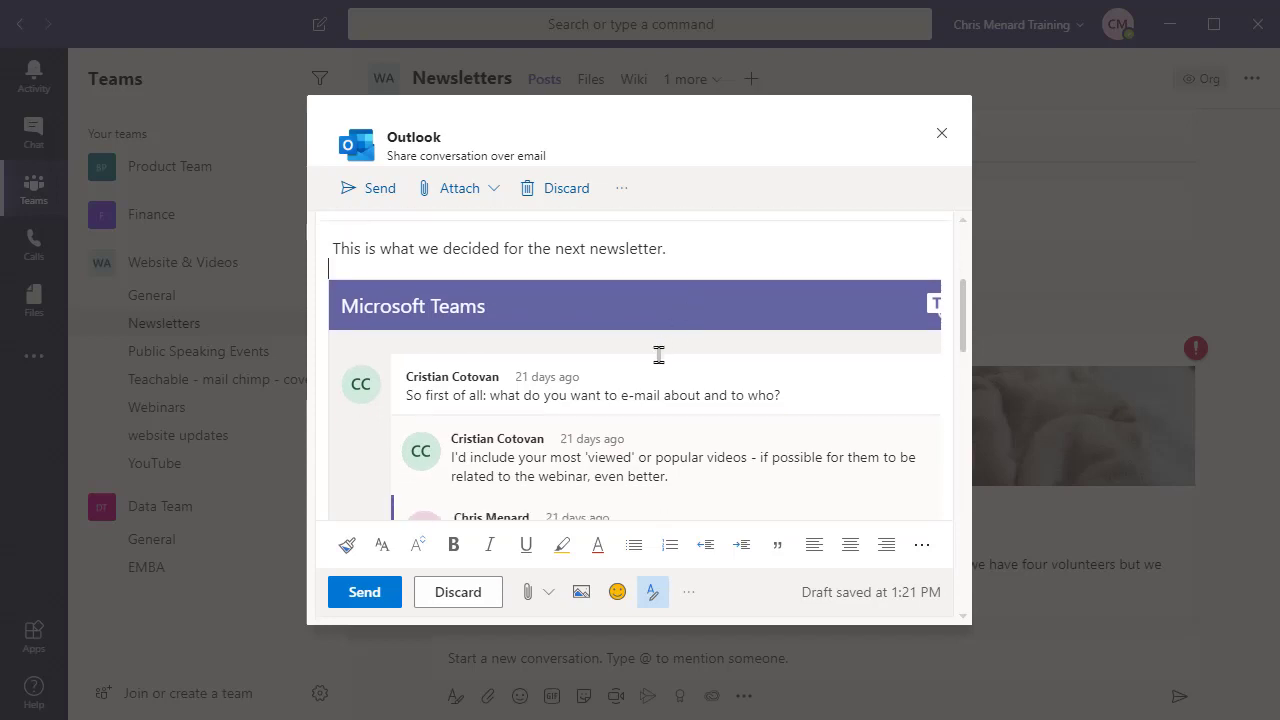
scroll(625, 385, "down", 2)
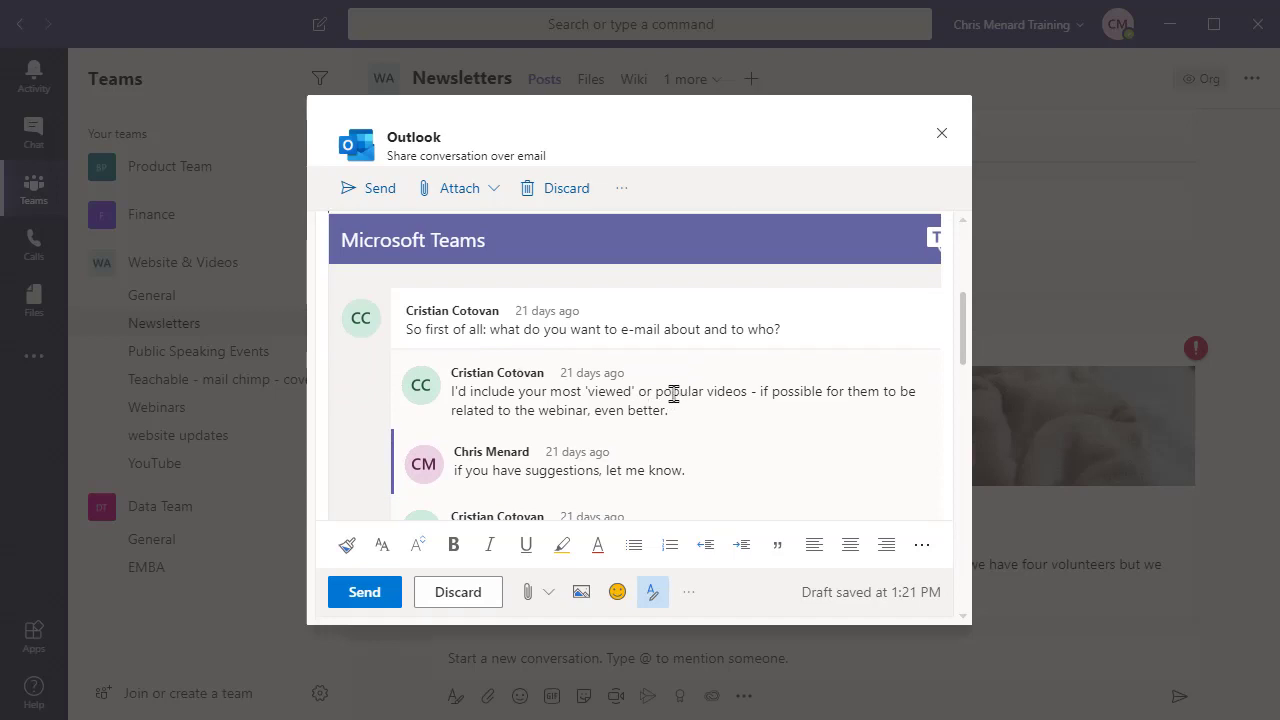
Apply bold and italic to the word 'popular', then remove both again.
double_click(674, 394)
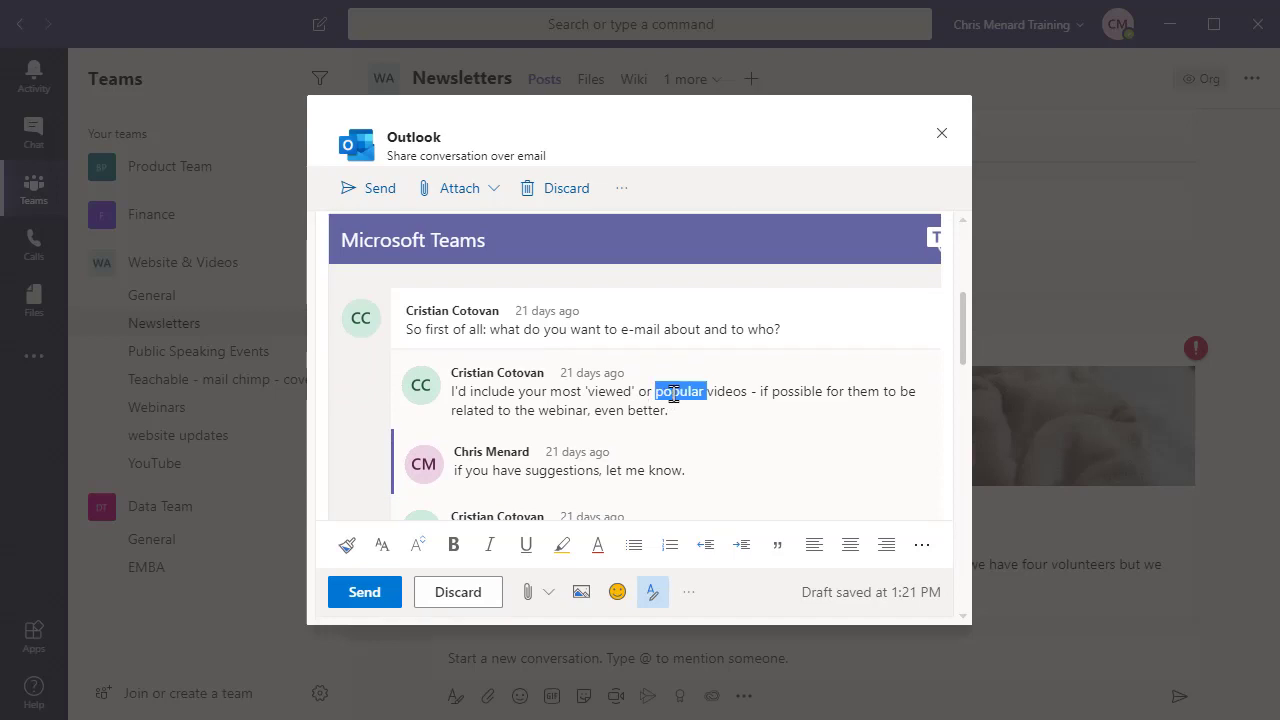
left_click(457, 553)
left_click(490, 555)
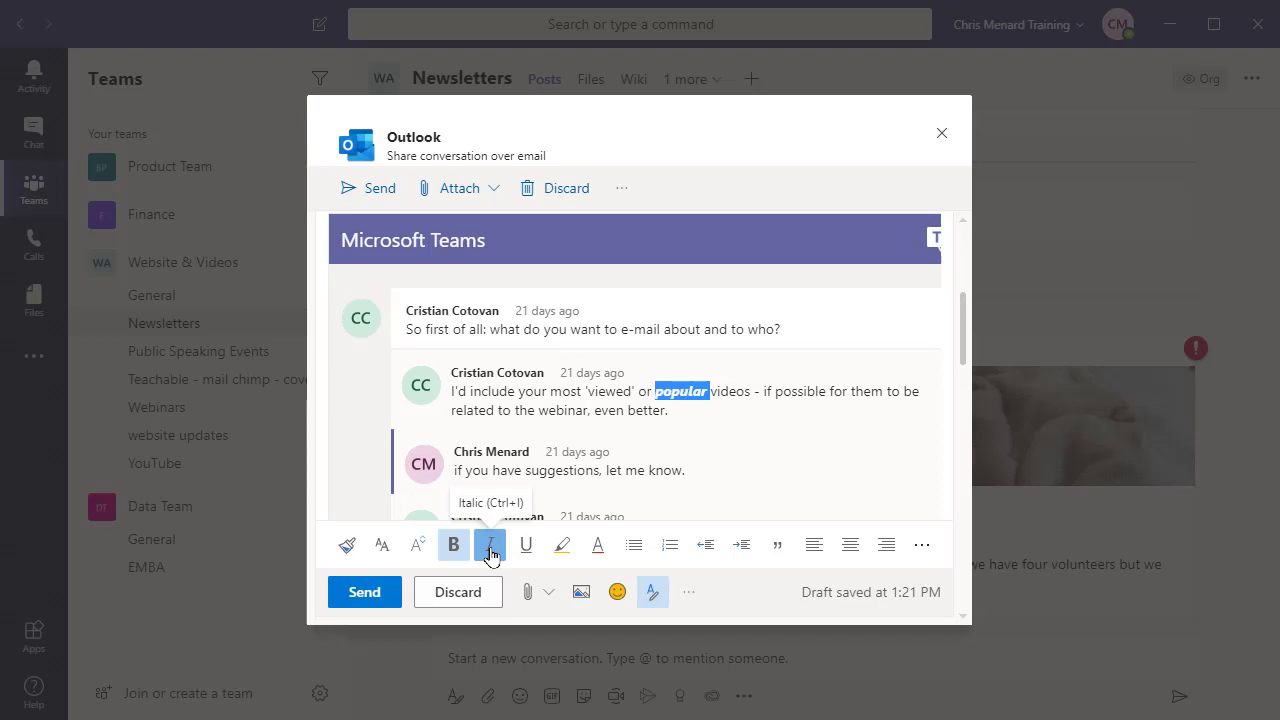
left_click(492, 552)
left_click(453, 550)
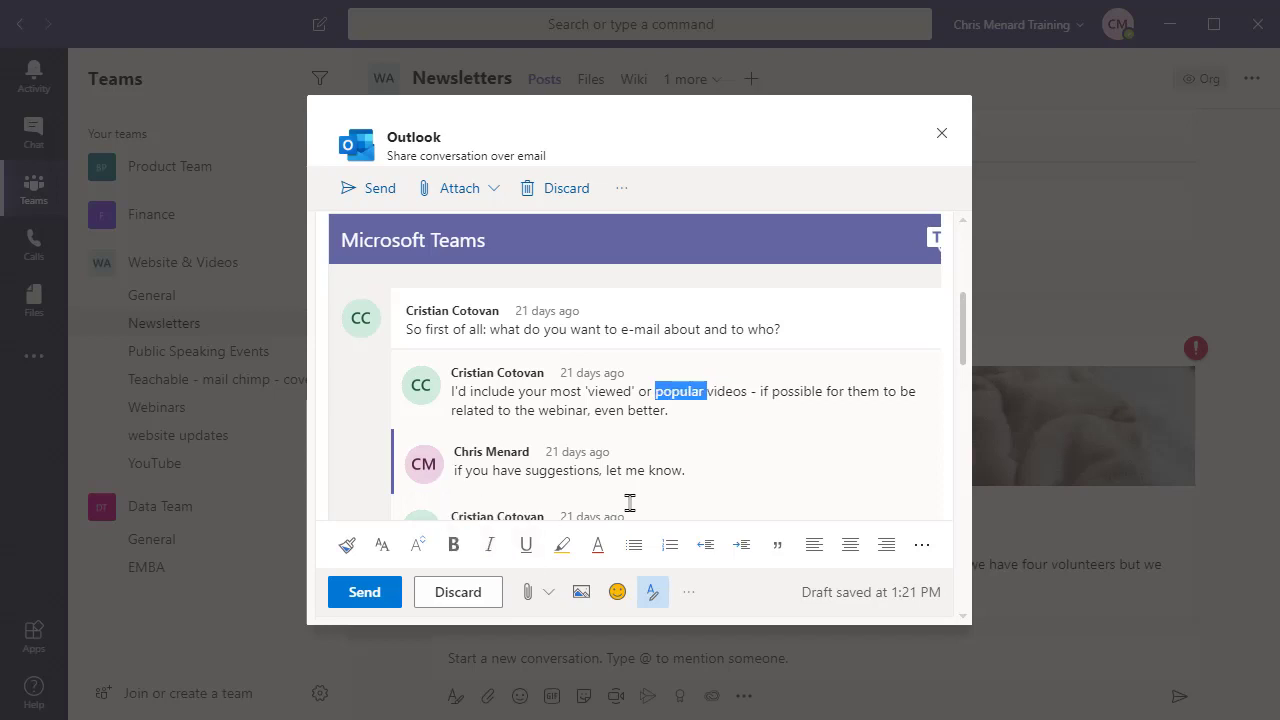
Send the shared-conversation email.
scroll(700, 385, "down", 1)
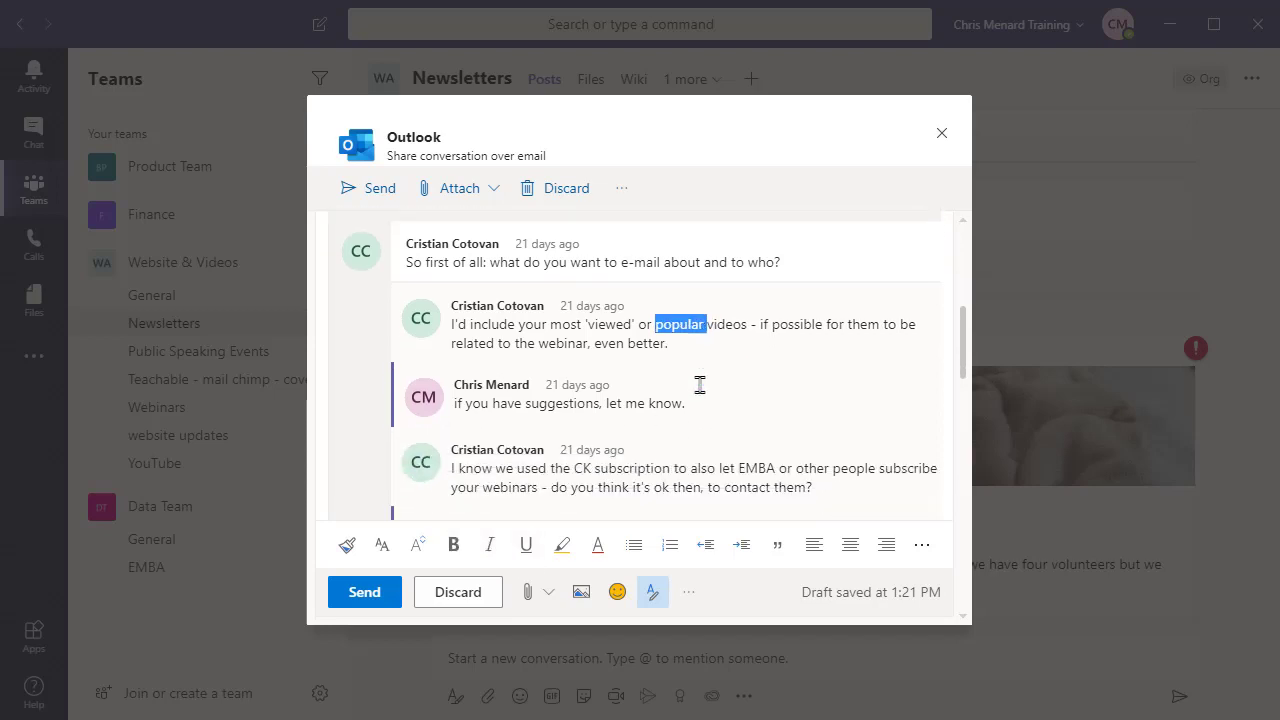
scroll(665, 382, "up", 2)
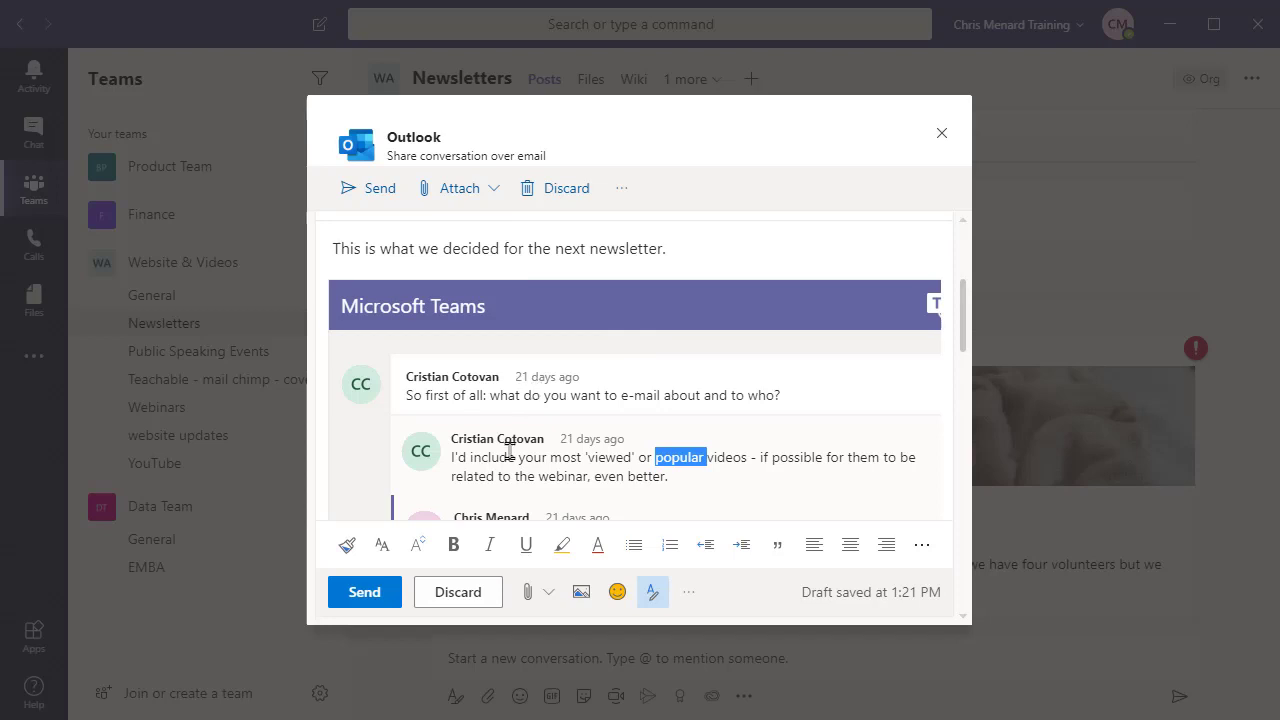
scroll(498, 291, "up", 3)
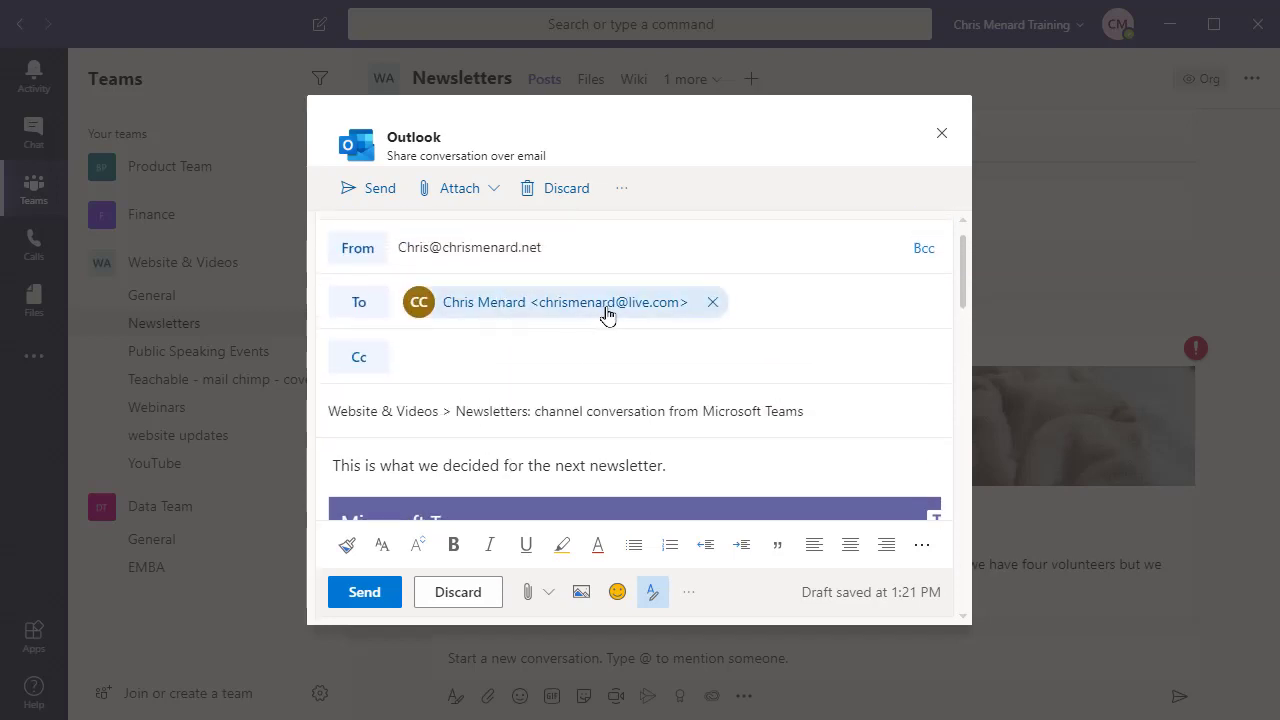
left_click(364, 592)
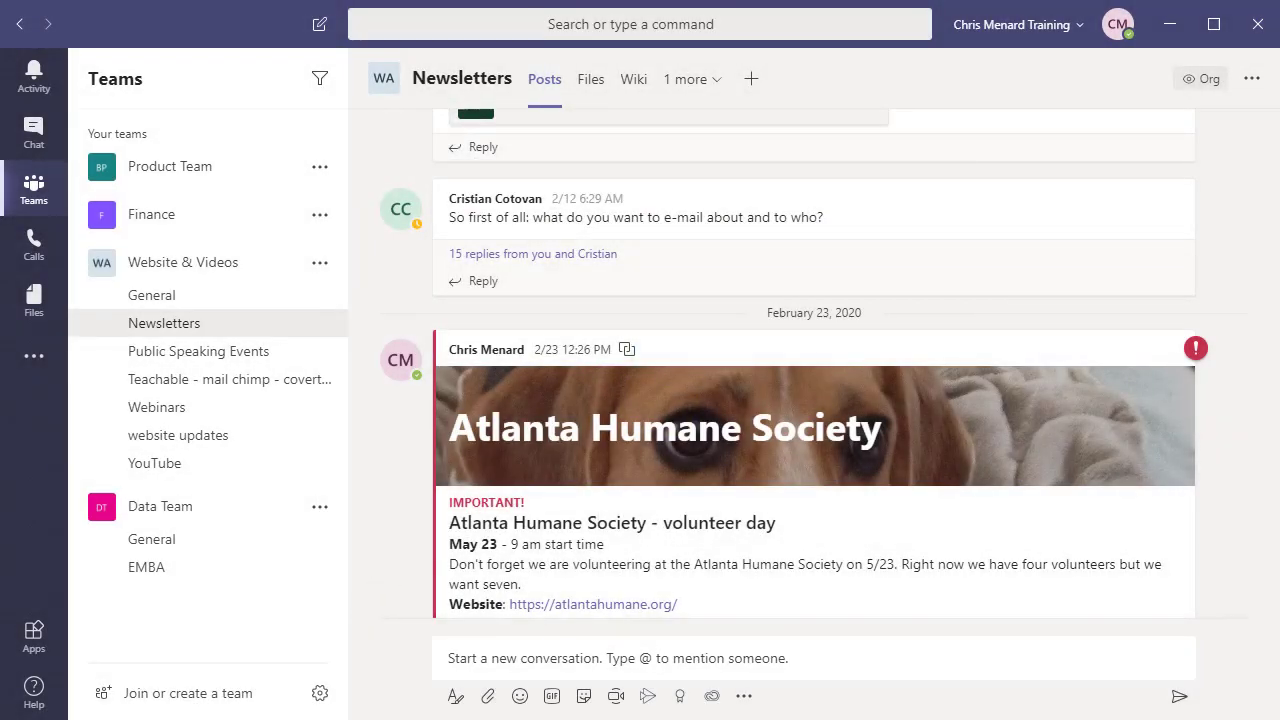
In Outlook, open the new Newsletters email, read through it, and close it.
key("alt+Tab")
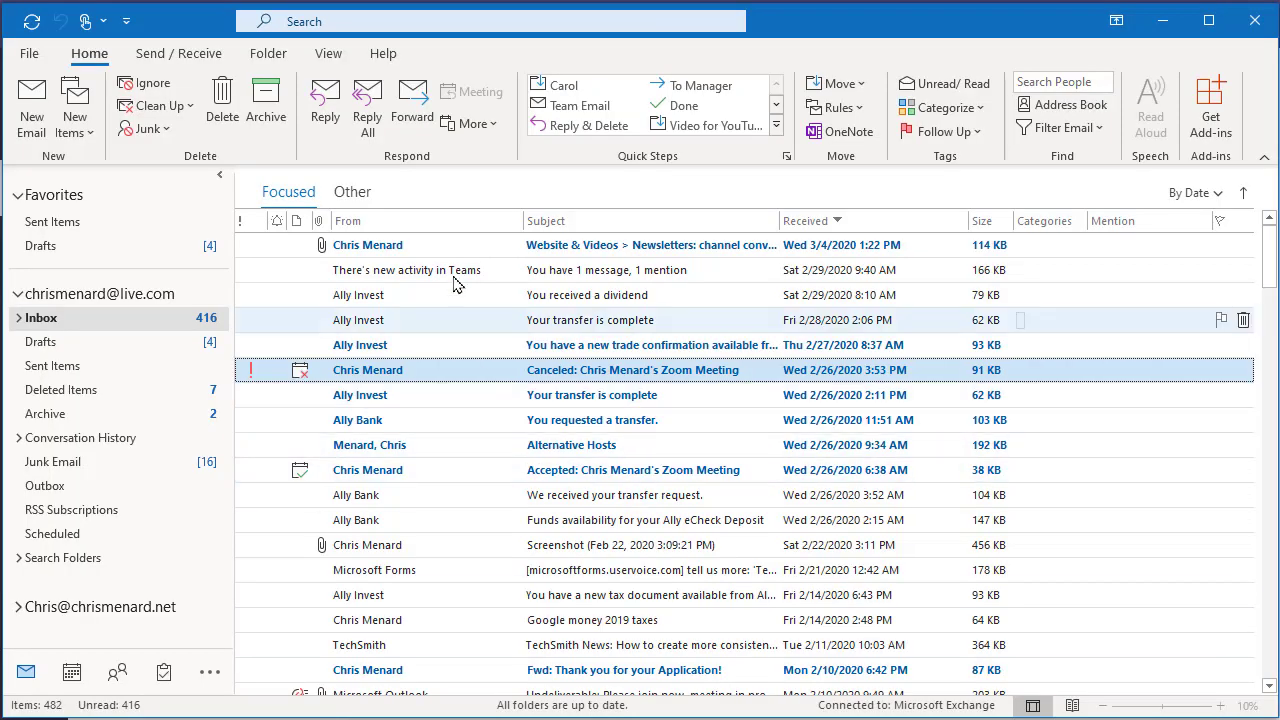
left_click(440, 252)
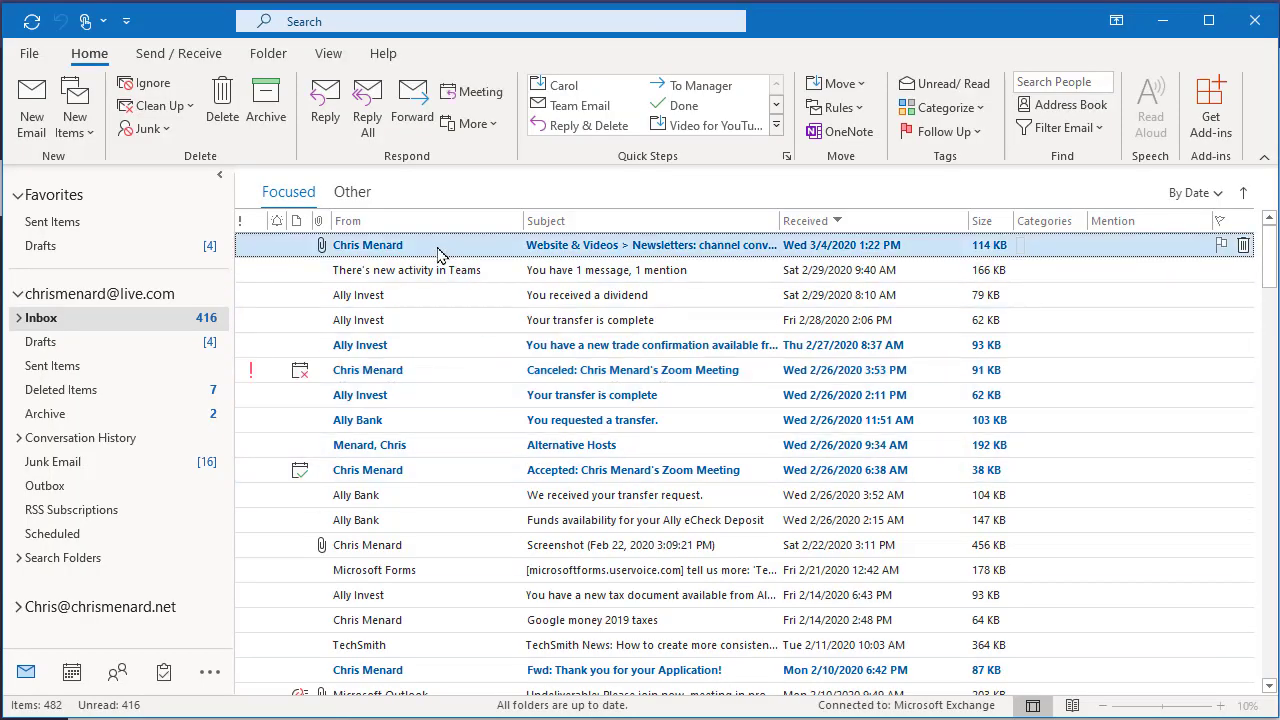
double_click(437, 252)
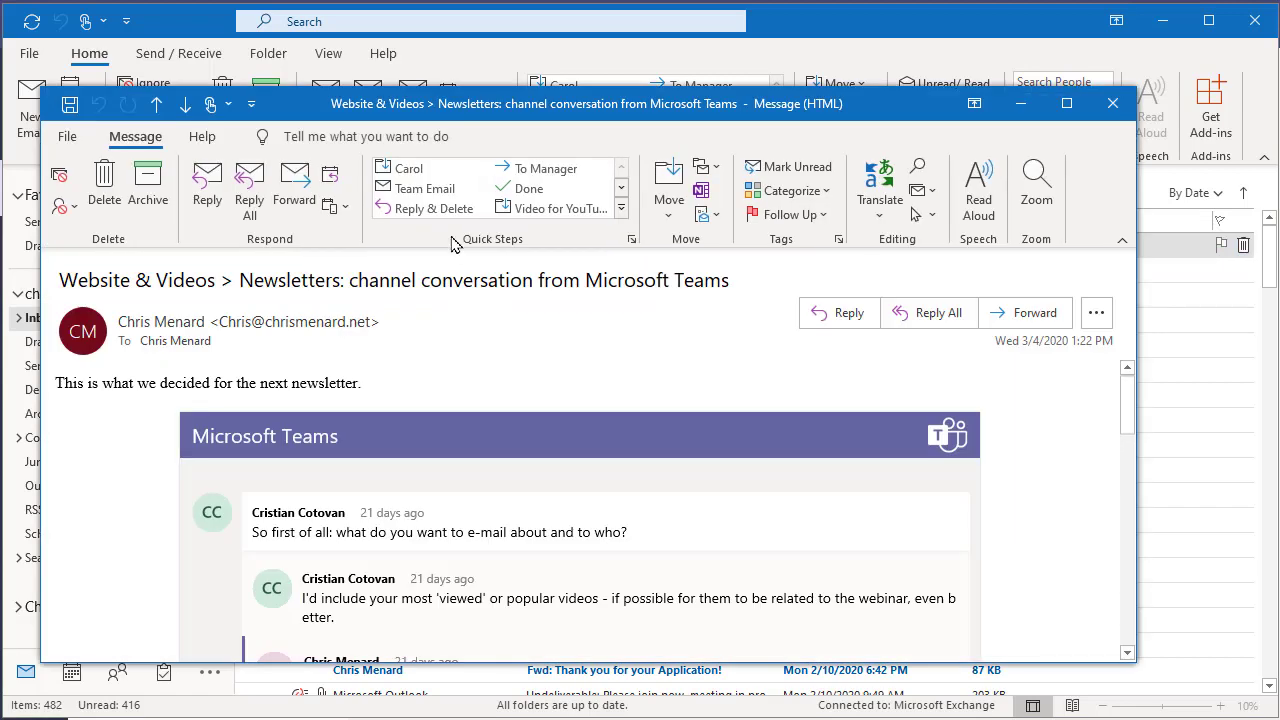
left_click_drag(490, 128, 455, 62)
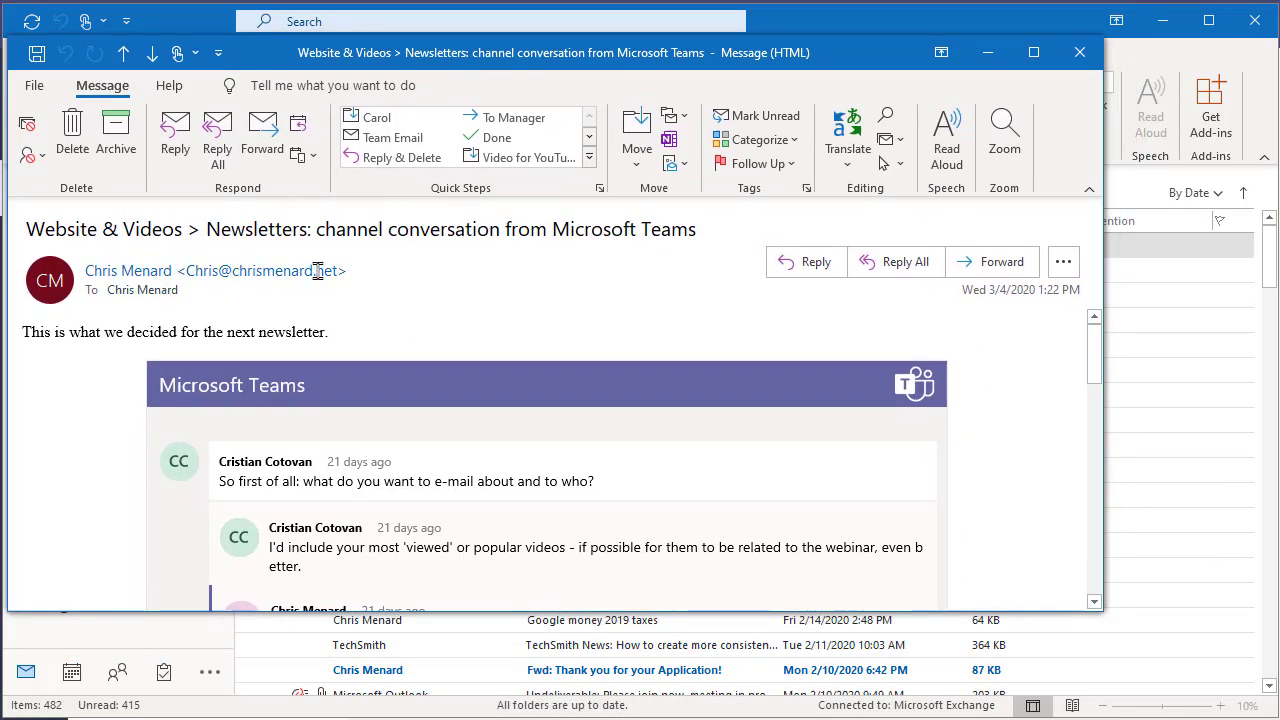
mouse_move(312, 270)
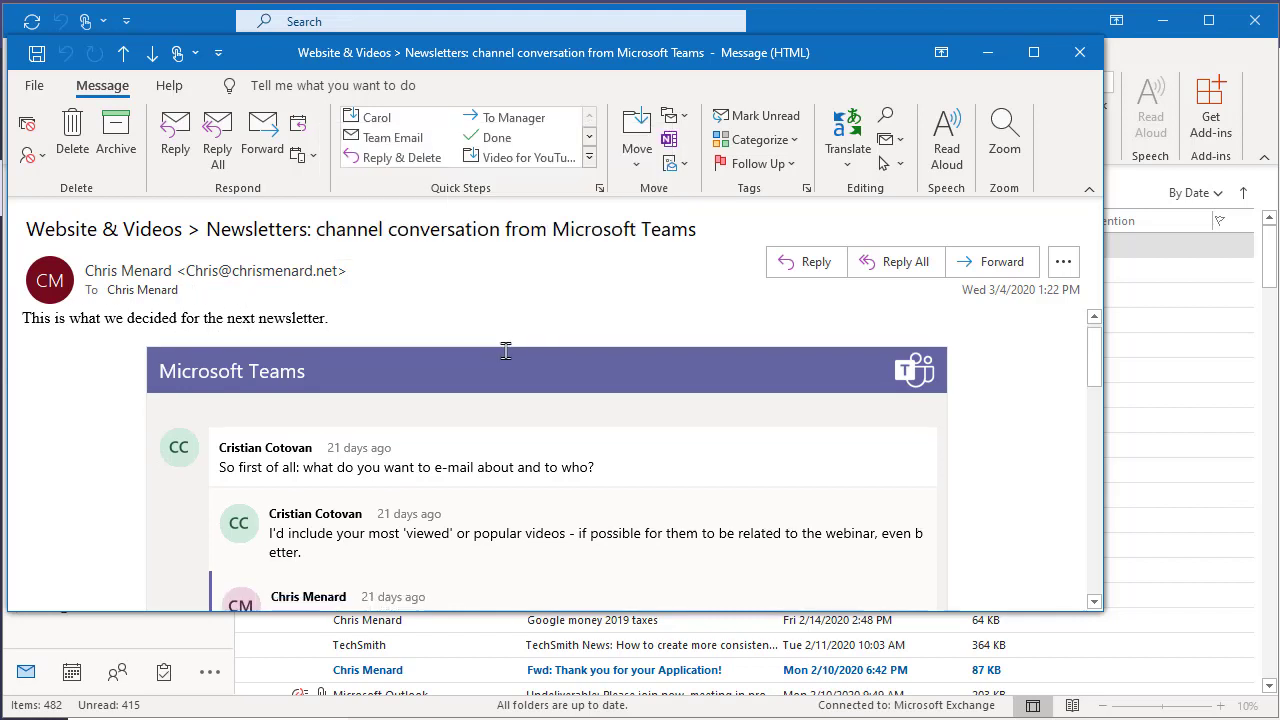
scroll(506, 360, "down", 3)
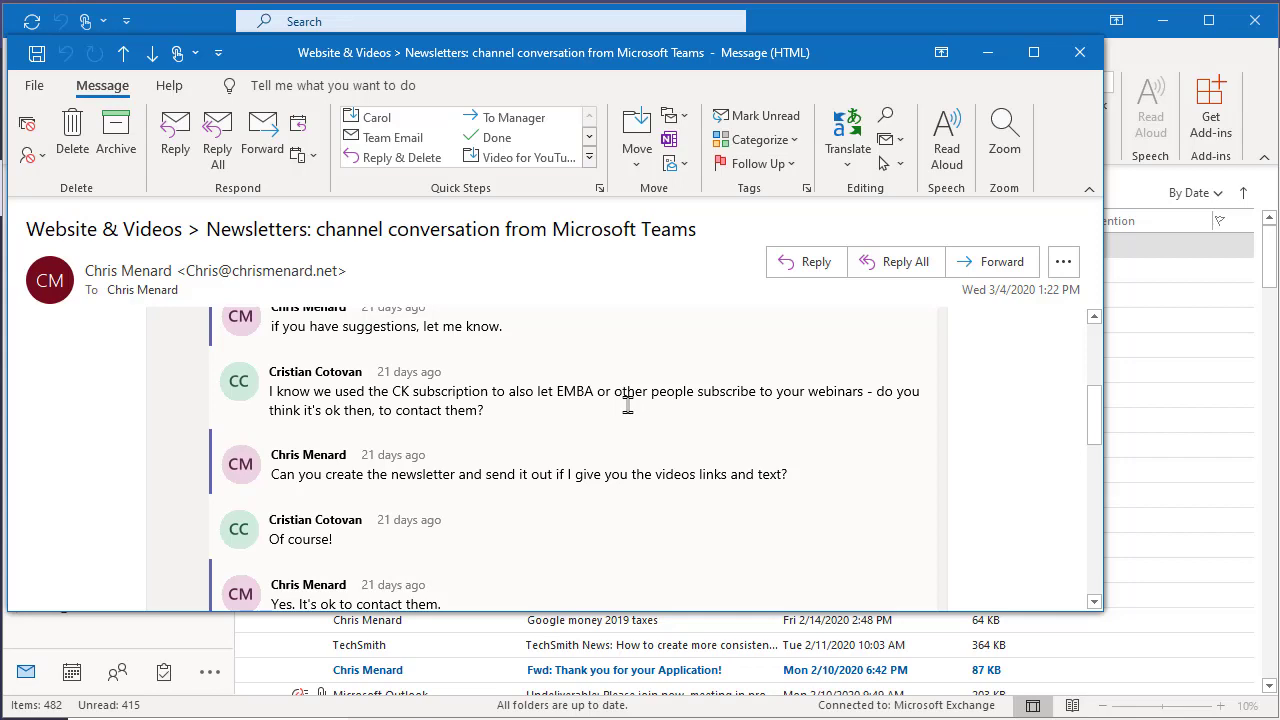
key("Escape")
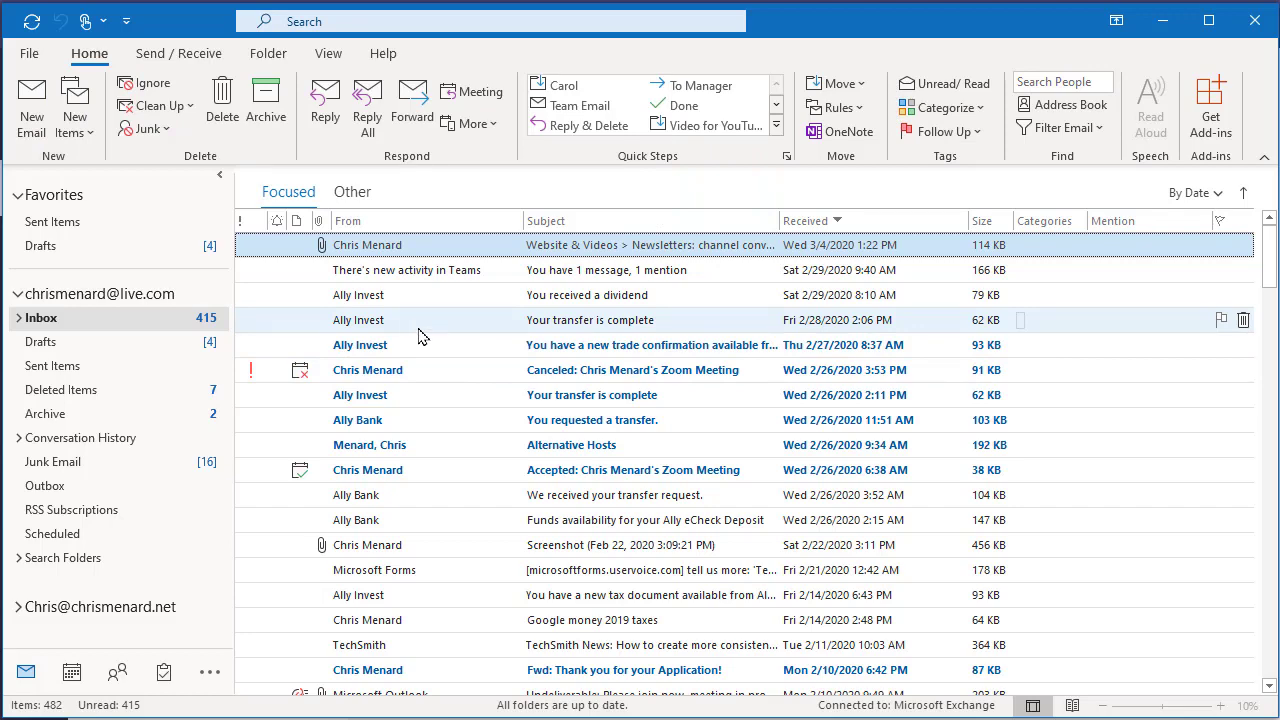
Back in Teams, view the Newsletters and Webinars channel options, then return to Newsletters.
key("alt+Tab")
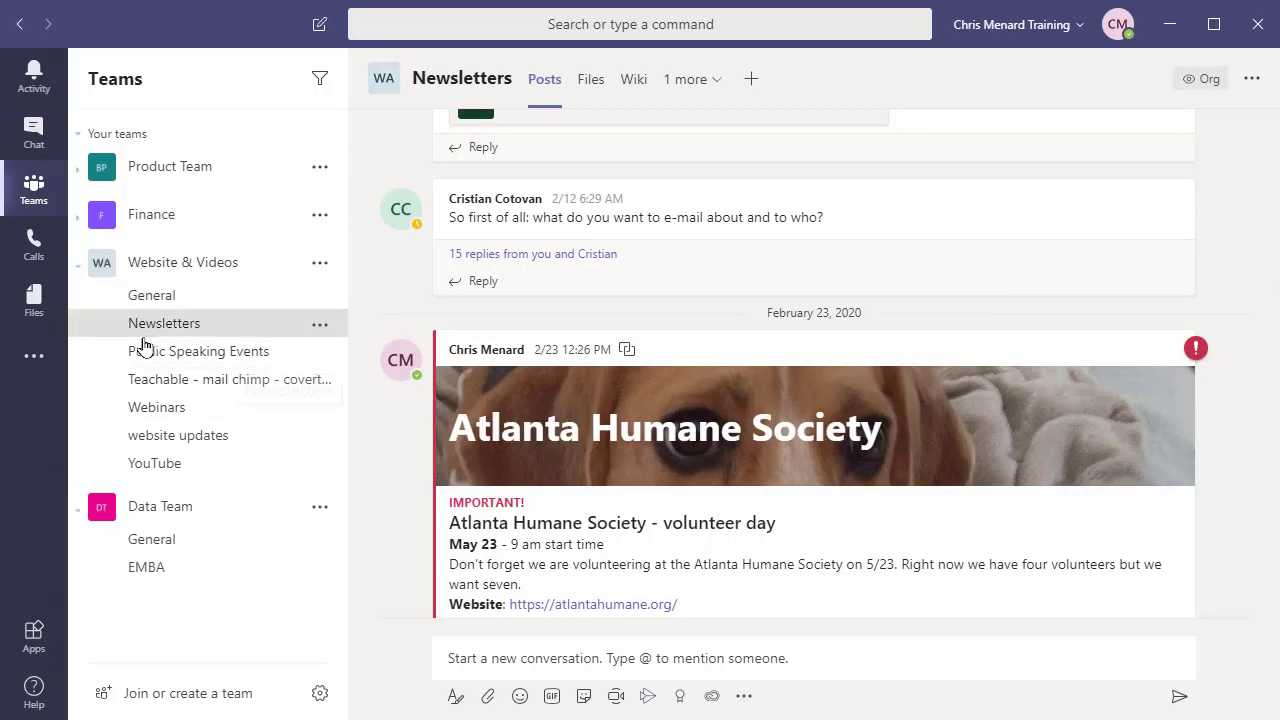
left_click(319, 328)
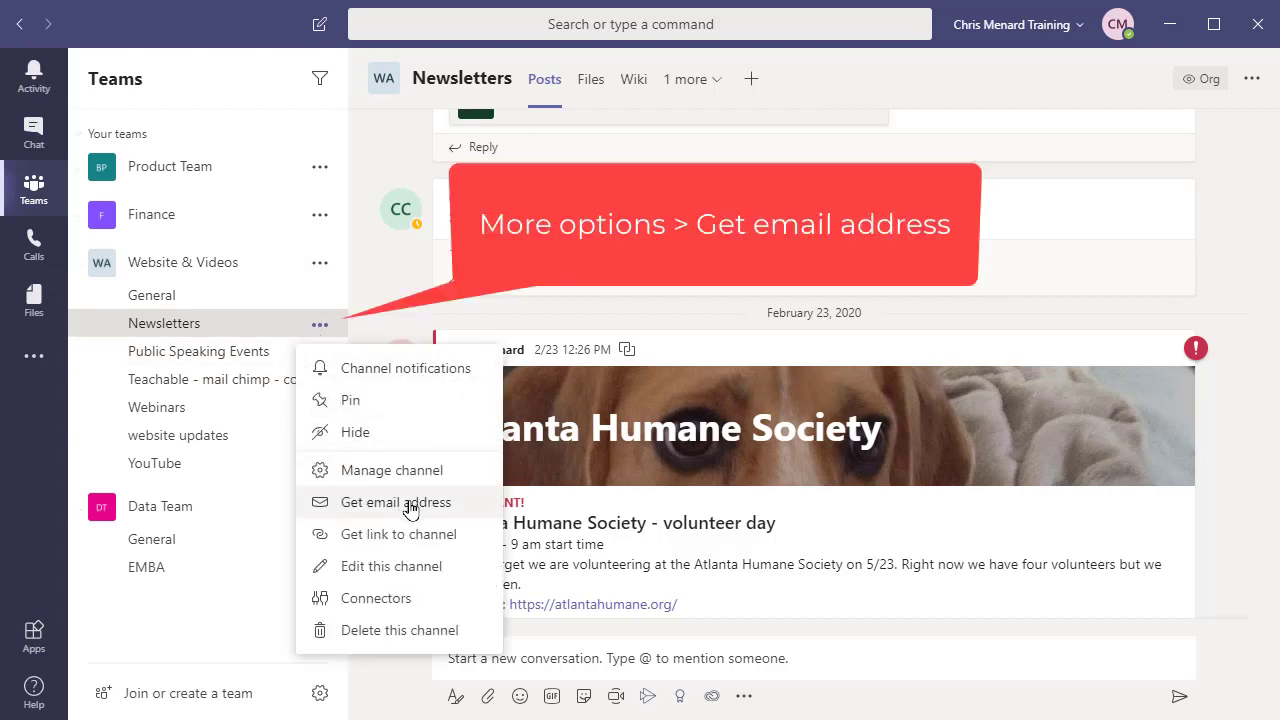
left_click(218, 412)
left_click(319, 408)
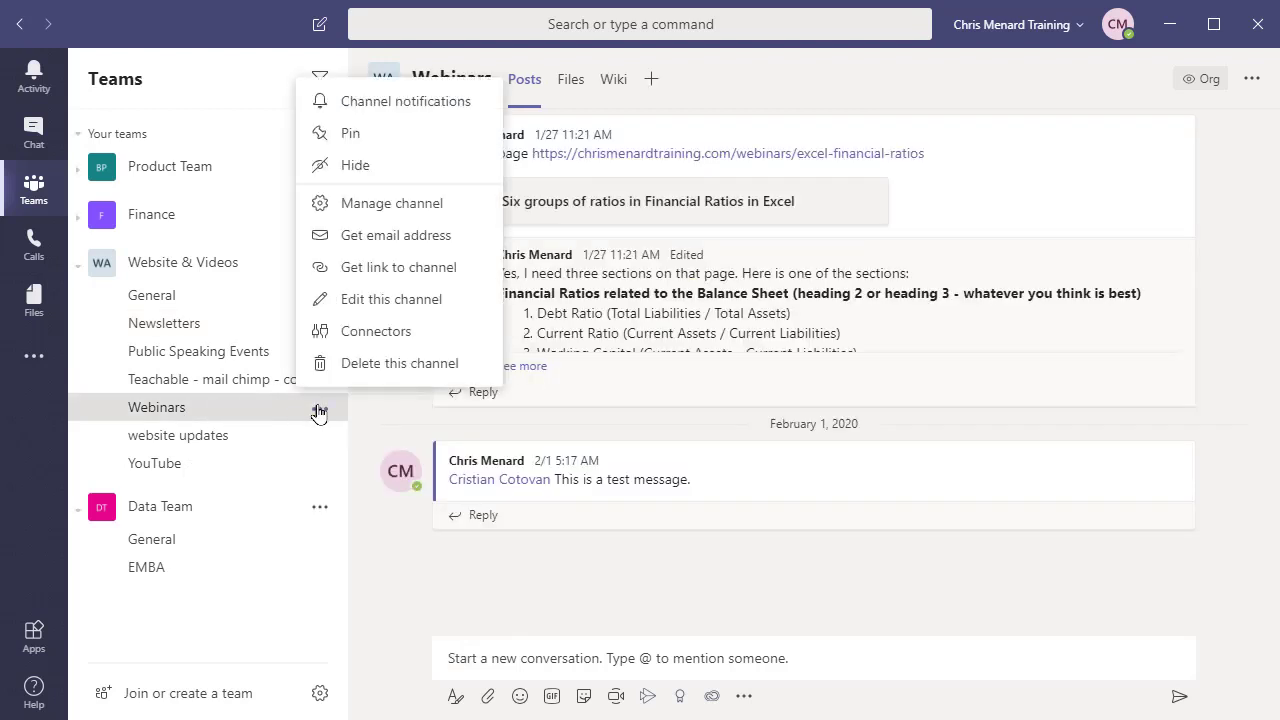
left_click(220, 333)
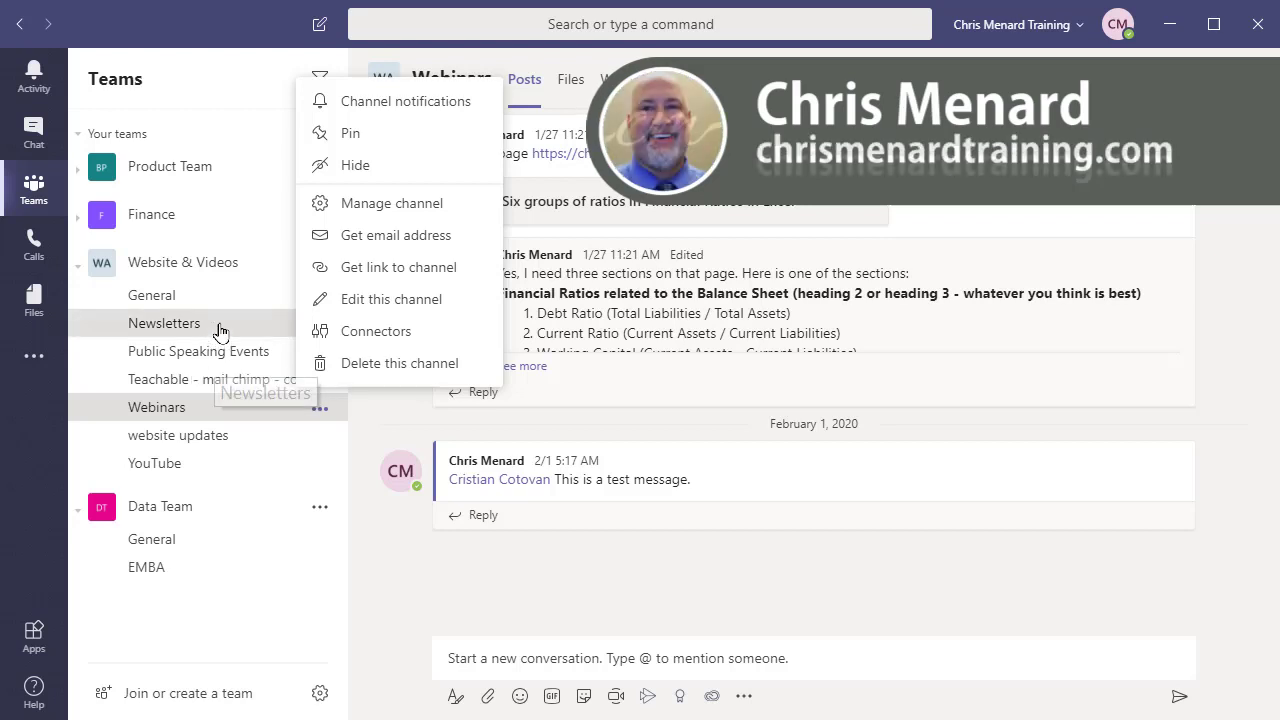